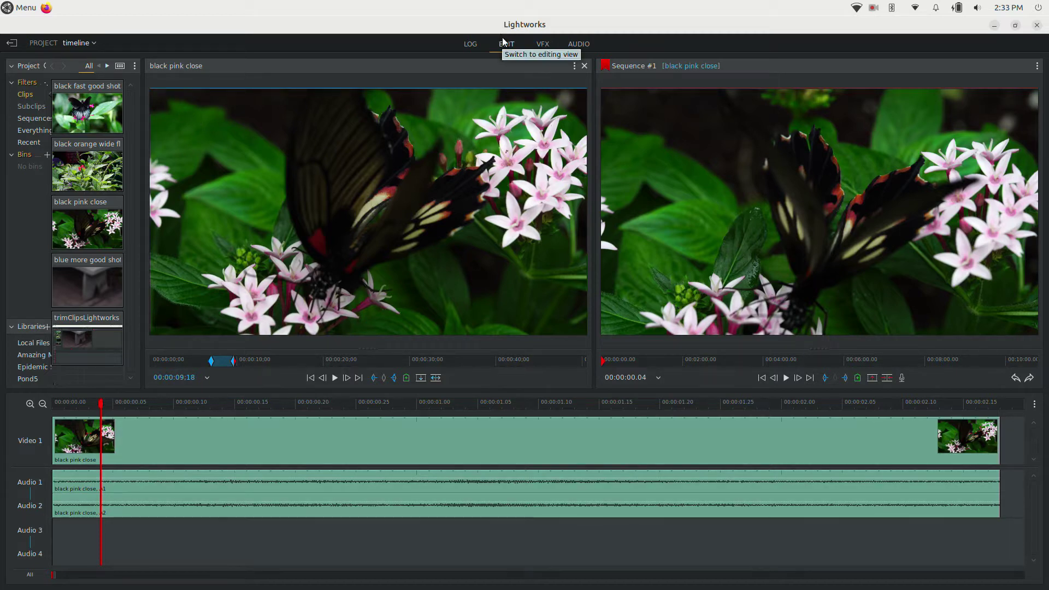
Step: Play the 'black pink close' clip from mid-sequence, then return the playhead to the sequence start
{"action": "left_click", "coordinate": [186, 401]}
{"action": "key", "text": "space"}
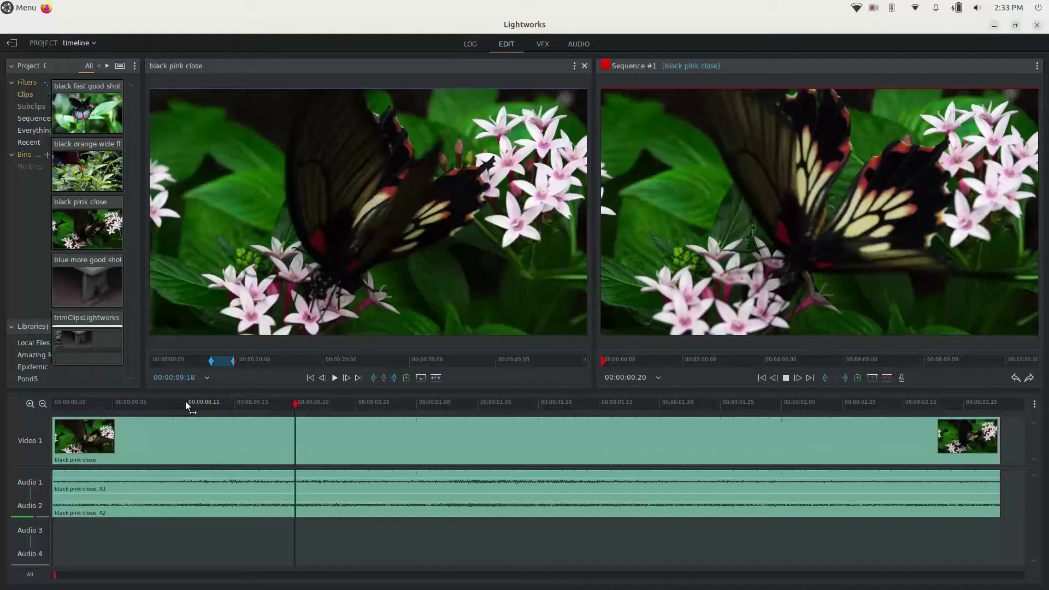
{"action": "left_click_drag", "start_coordinate": [120, 401], "coordinate": [61, 411]}
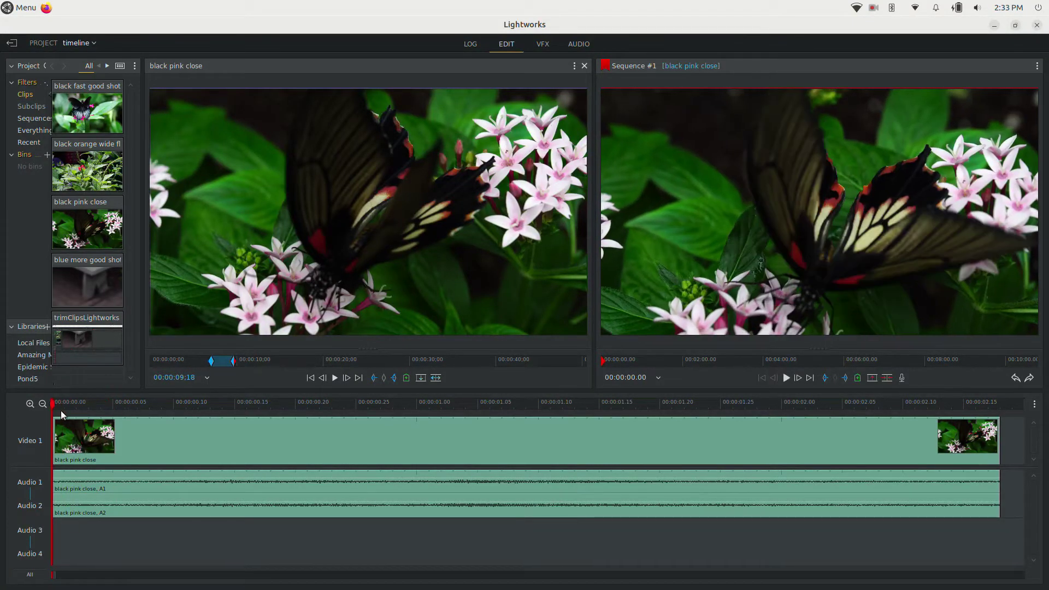
Step: Apply the 3D DVE effect from the VFX list to the butterfly clip
{"action": "left_click", "coordinate": [541, 45]}
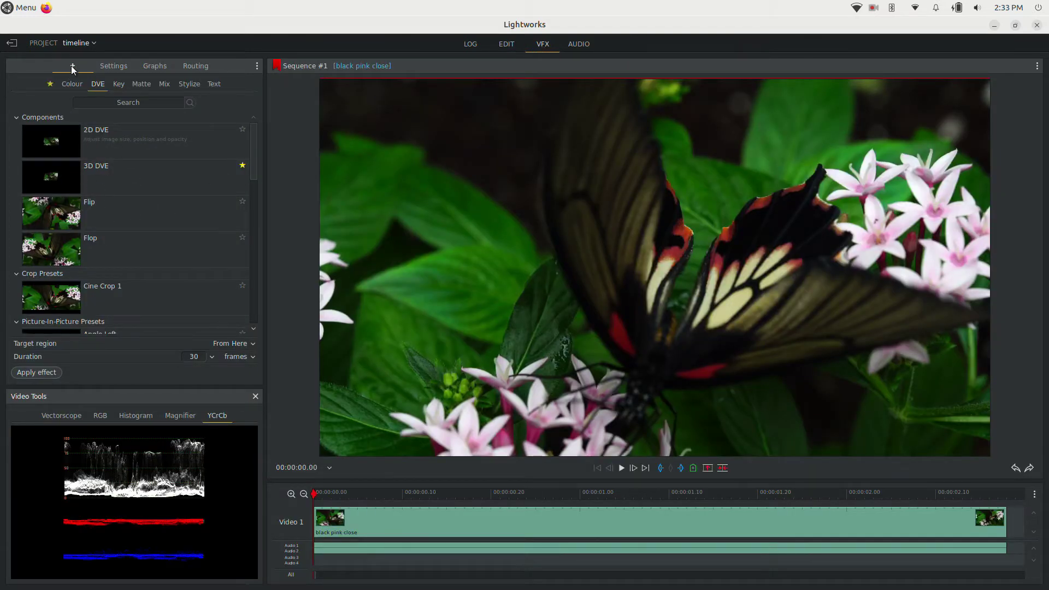
{"action": "left_click", "coordinate": [114, 180]}
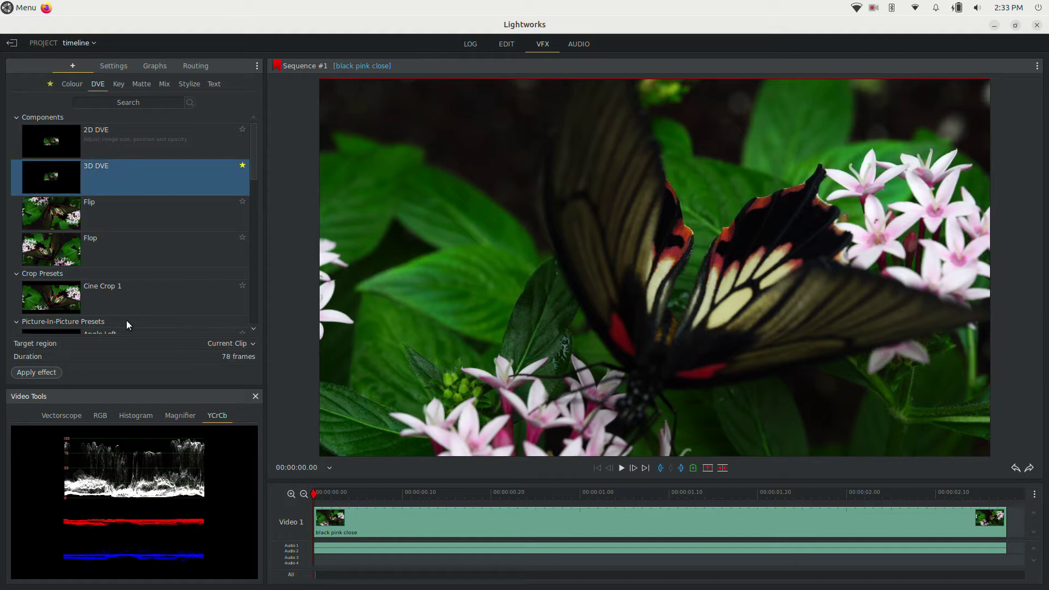
{"action": "left_click", "coordinate": [41, 374]}
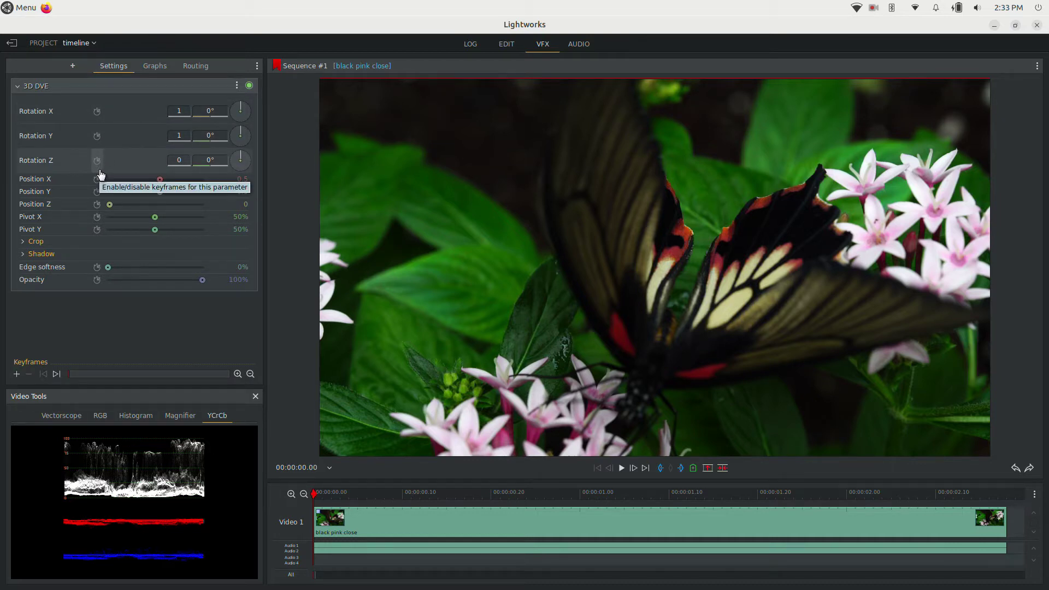
Step: Enable keyframing for Rotation X, Rotation Y and Rotation Z
{"action": "left_click", "coordinate": [96, 113]}
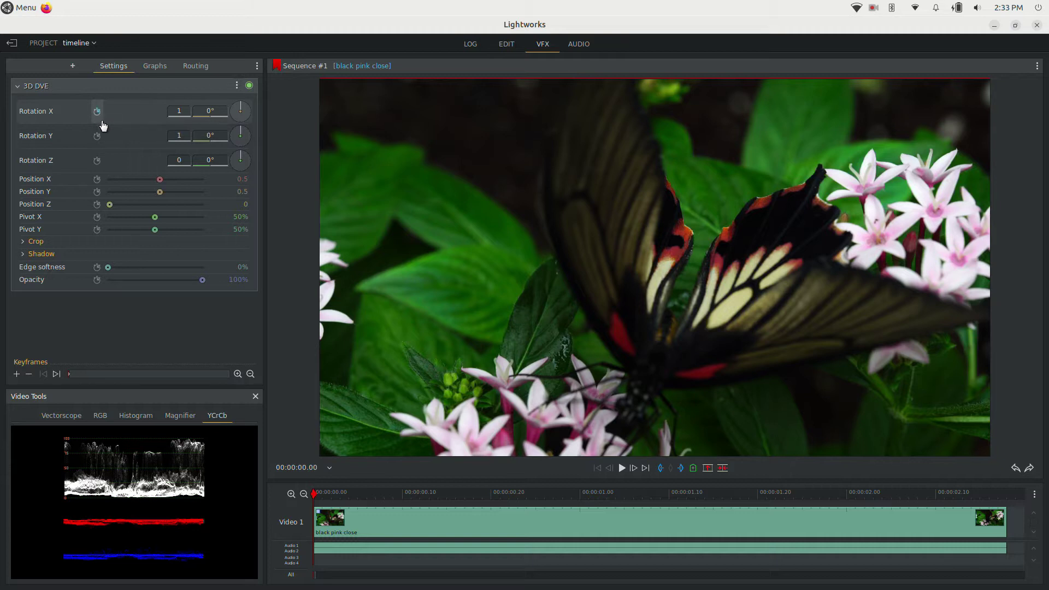
{"action": "left_click", "coordinate": [97, 136]}
{"action": "left_click", "coordinate": [98, 159]}
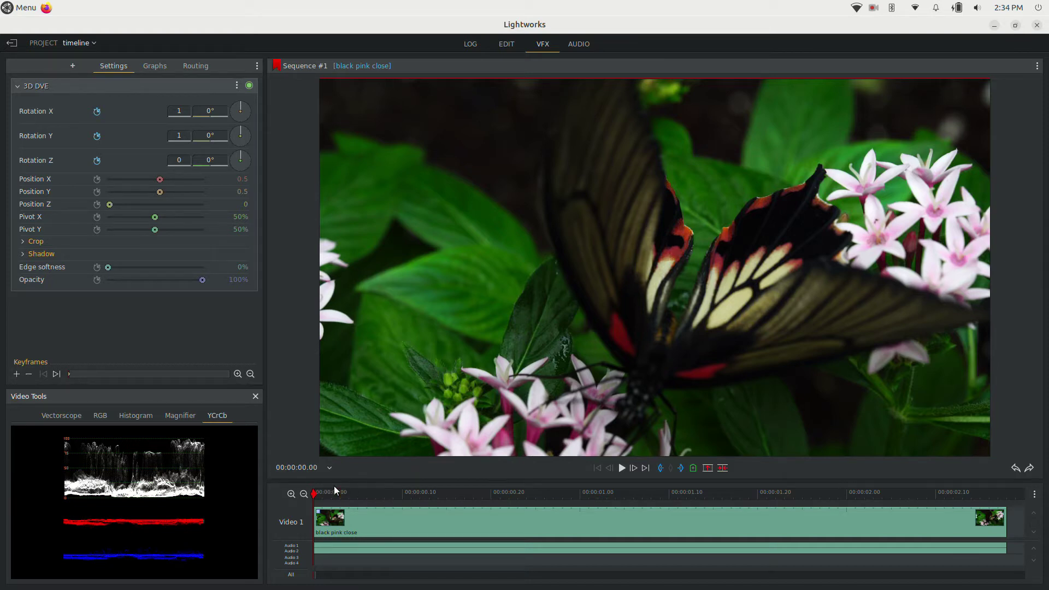
Step: Tilt the image around X at 00:00:01.06 to set the first rotation keyframe, then replay from the start
{"action": "key", "text": "space"}
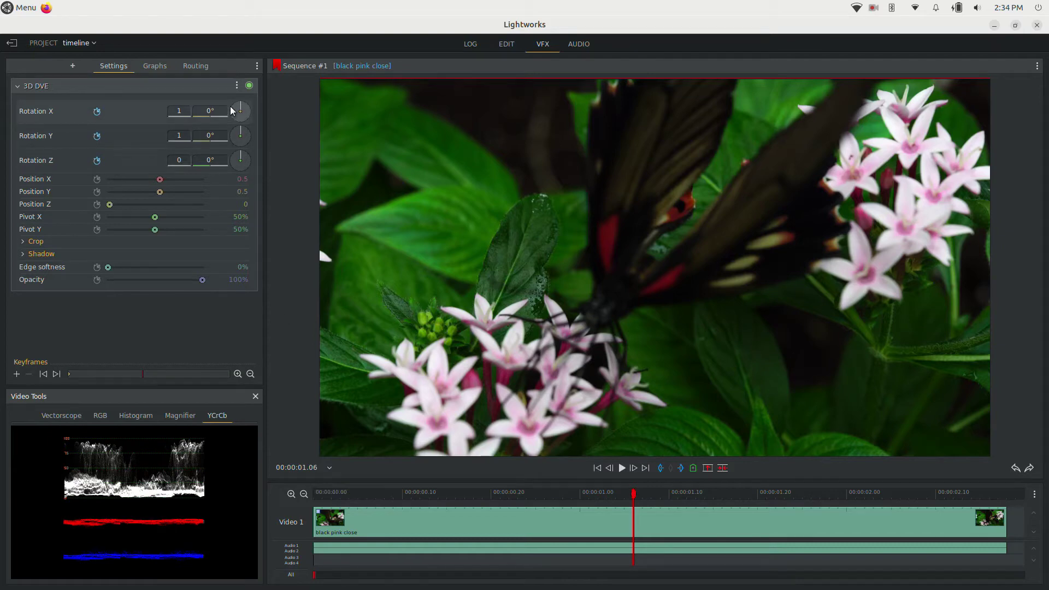
{"action": "left_click_drag", "start_coordinate": [239, 108], "coordinate": [237, 159]}
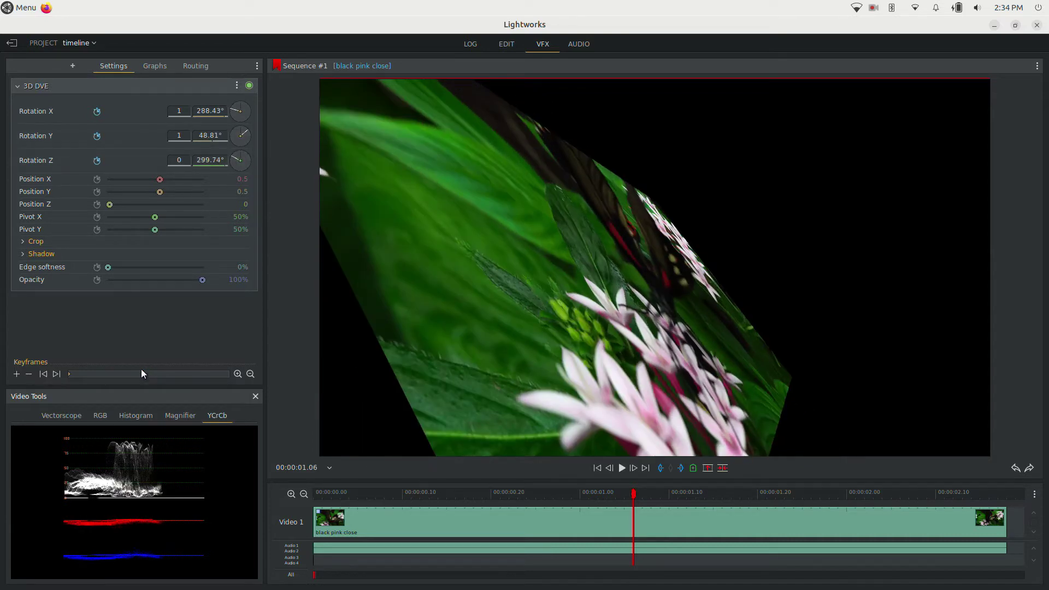
{"action": "left_click", "coordinate": [43, 374]}
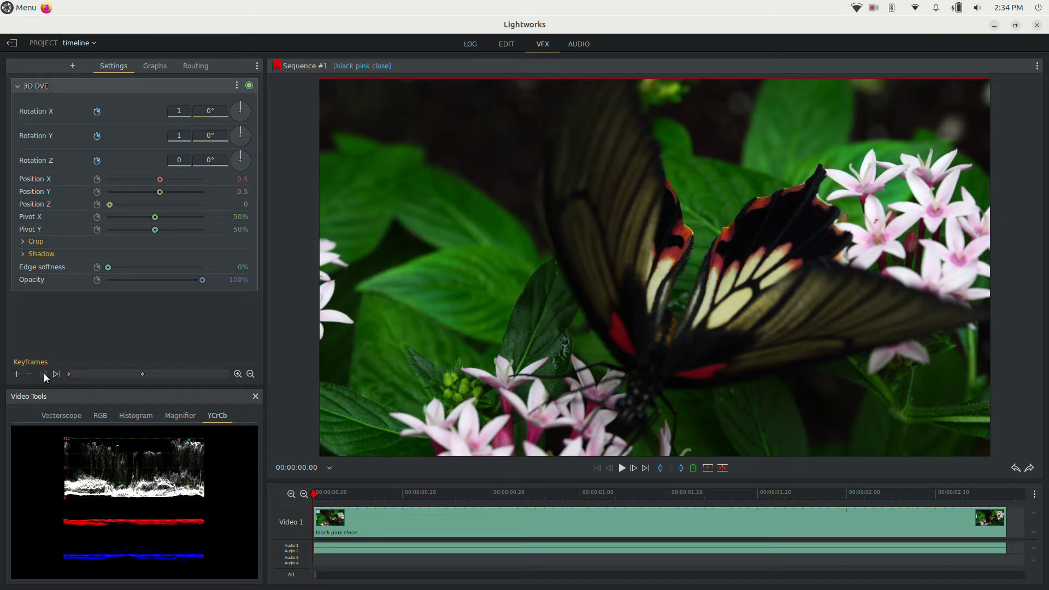
{"action": "key", "text": "space"}
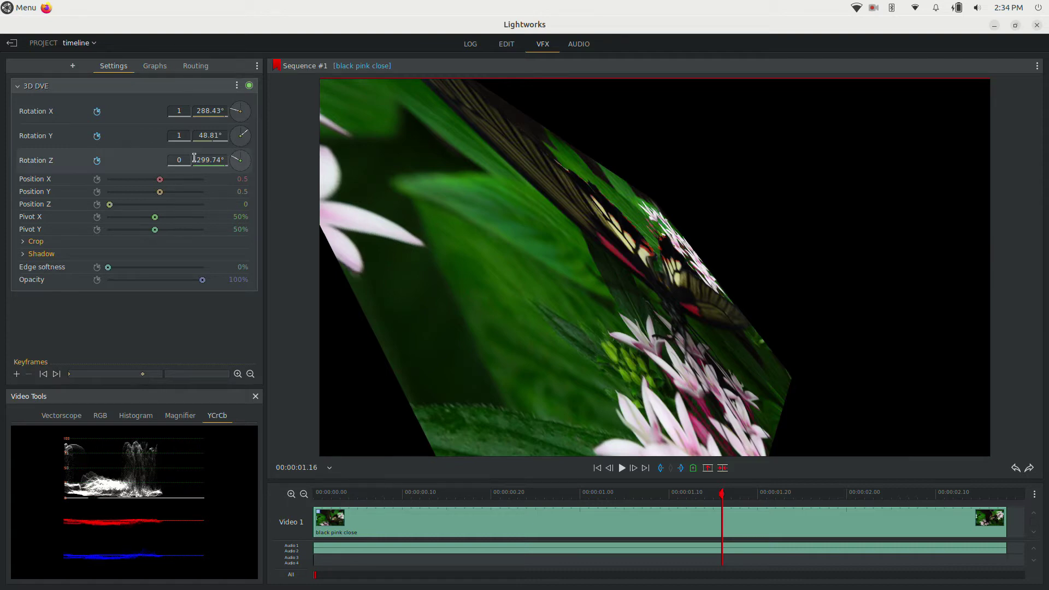
Step: Key Rotation X at 00:00:01.16 and spin Rotation Z at 00:00:01.29 (X 80.54°, Y 48.81°, Z 108.43°)
{"action": "left_click_drag", "start_coordinate": [236, 114], "coordinate": [241, 107]}
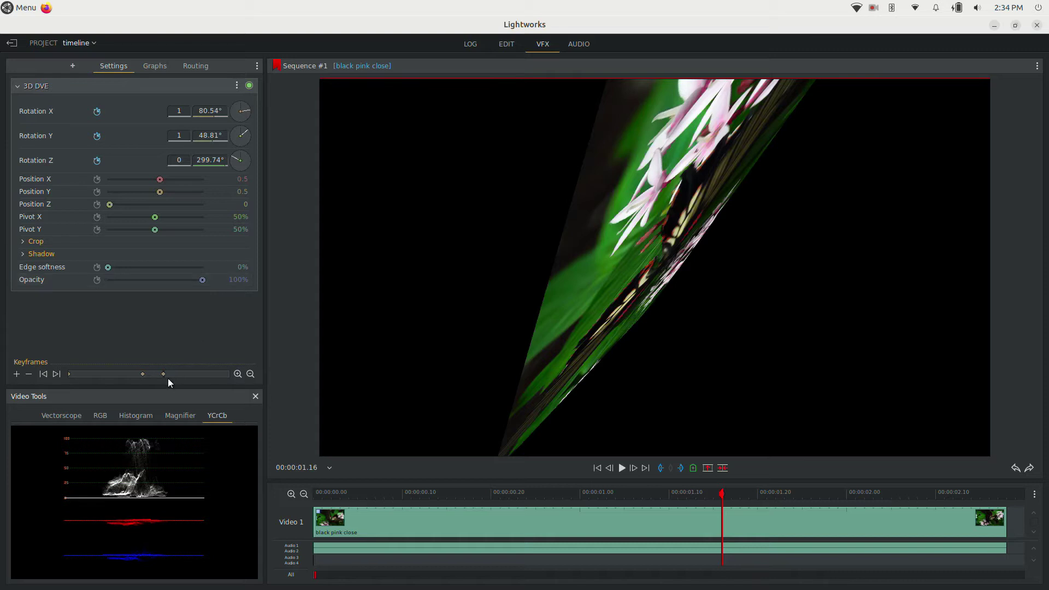
{"action": "left_click", "coordinate": [44, 376]}
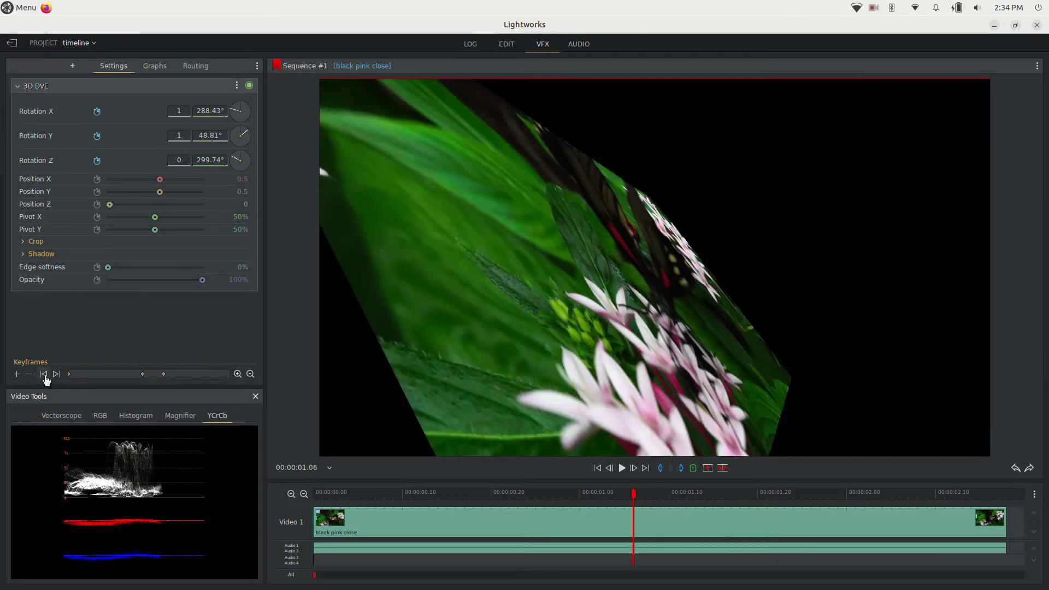
{"action": "key", "text": "space"}
{"action": "key", "text": "space"}
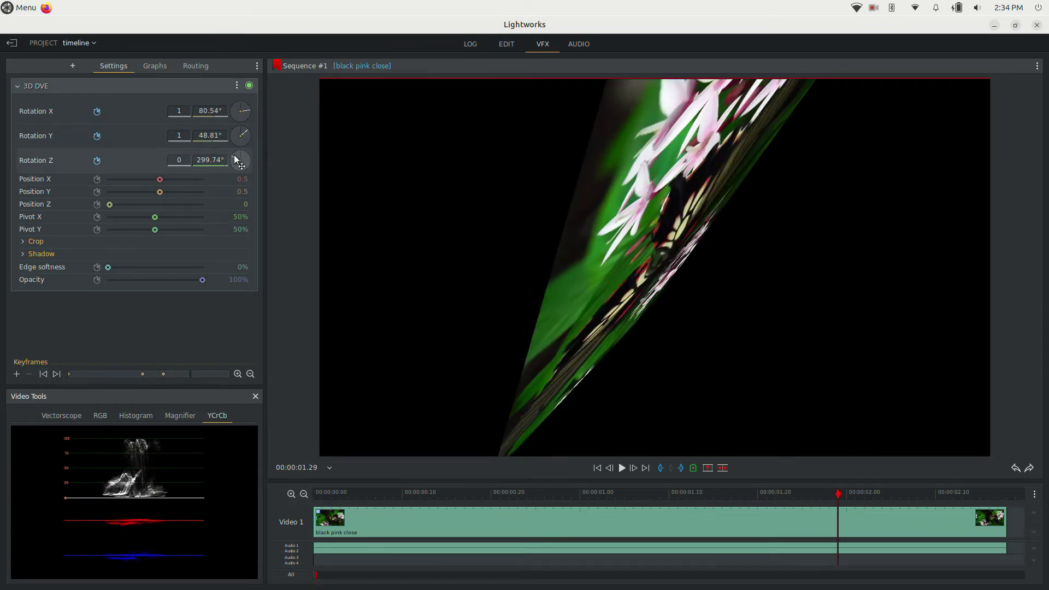
{"action": "left_click_drag", "start_coordinate": [234, 157], "coordinate": [244, 165]}
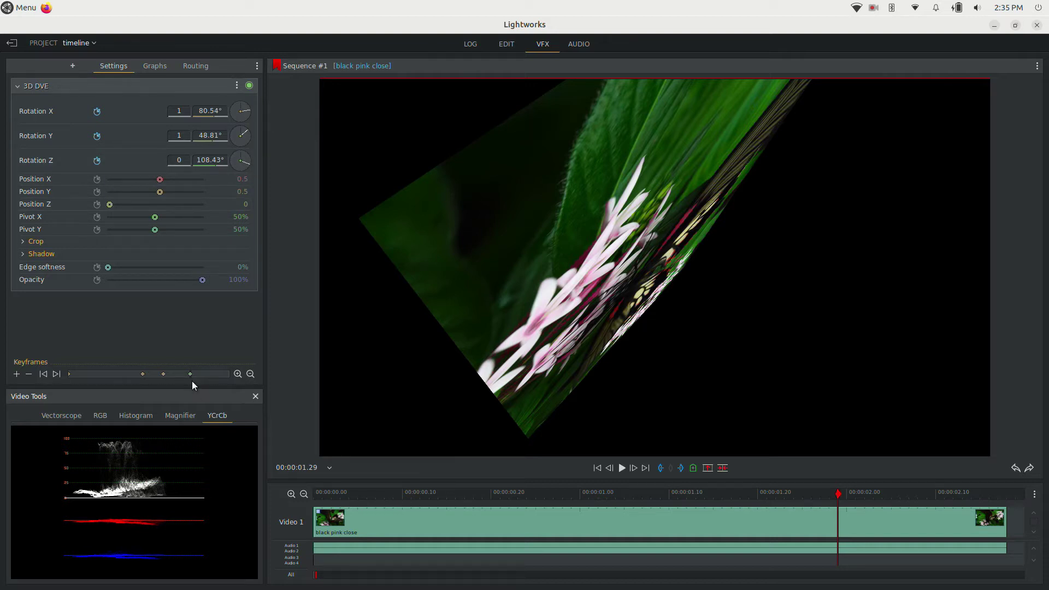
Step: Return to the 00:00:01.06 keyframe and spin Rotation Z further to 242.24°
{"action": "left_click", "coordinate": [44, 375]}
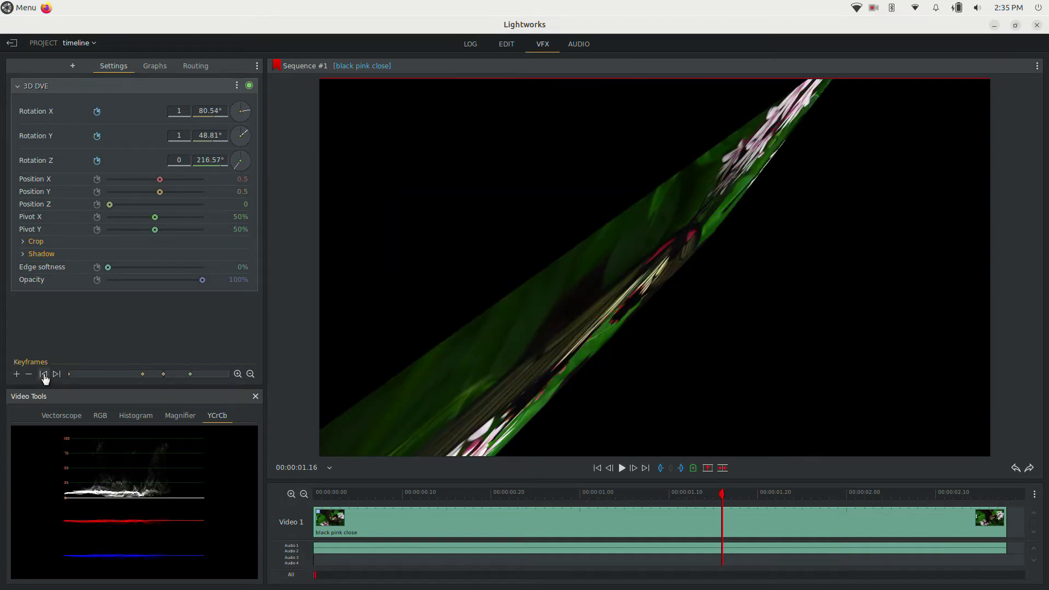
{"action": "left_click", "coordinate": [45, 376]}
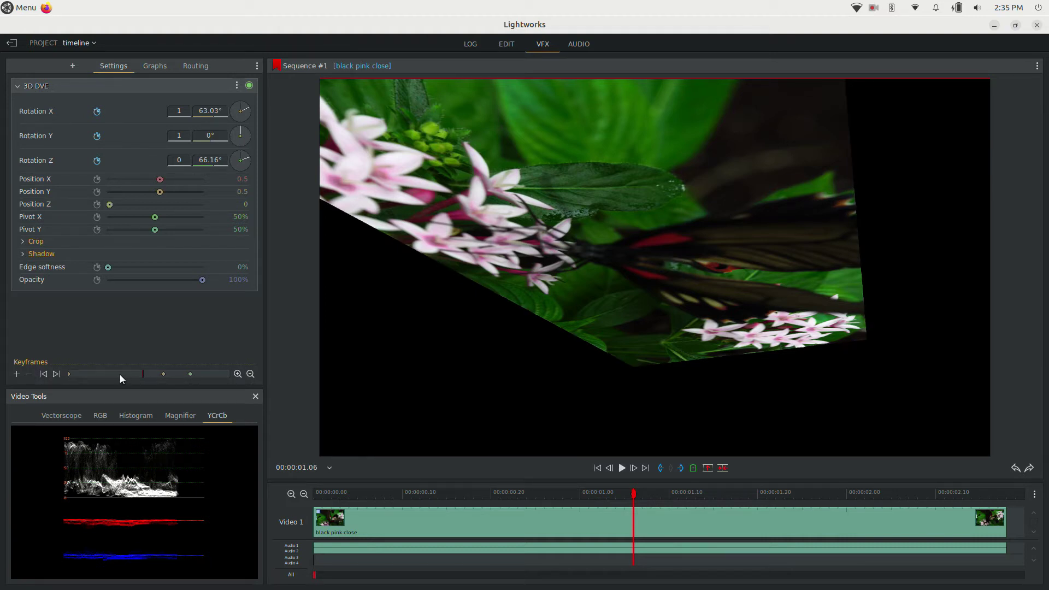
{"action": "left_click", "coordinate": [17, 375]}
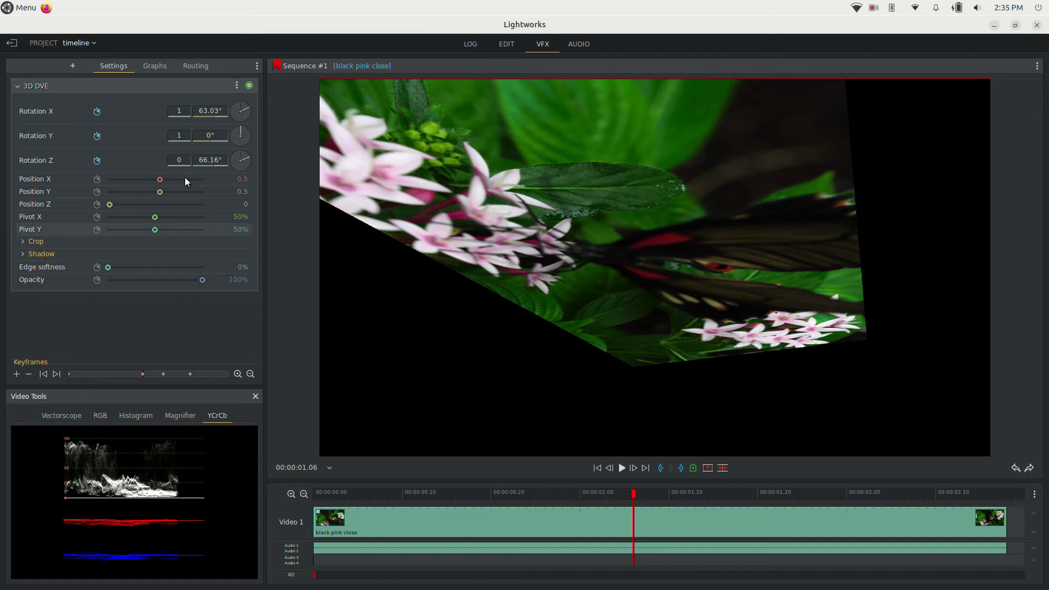
{"action": "mouse_move", "coordinate": [246, 158]}
{"action": "left_mouse_down"}
{"action": "mouse_move", "coordinate": [234, 171]}
{"action": "mouse_move", "coordinate": [243, 140]}
{"action": "left_mouse_up"}
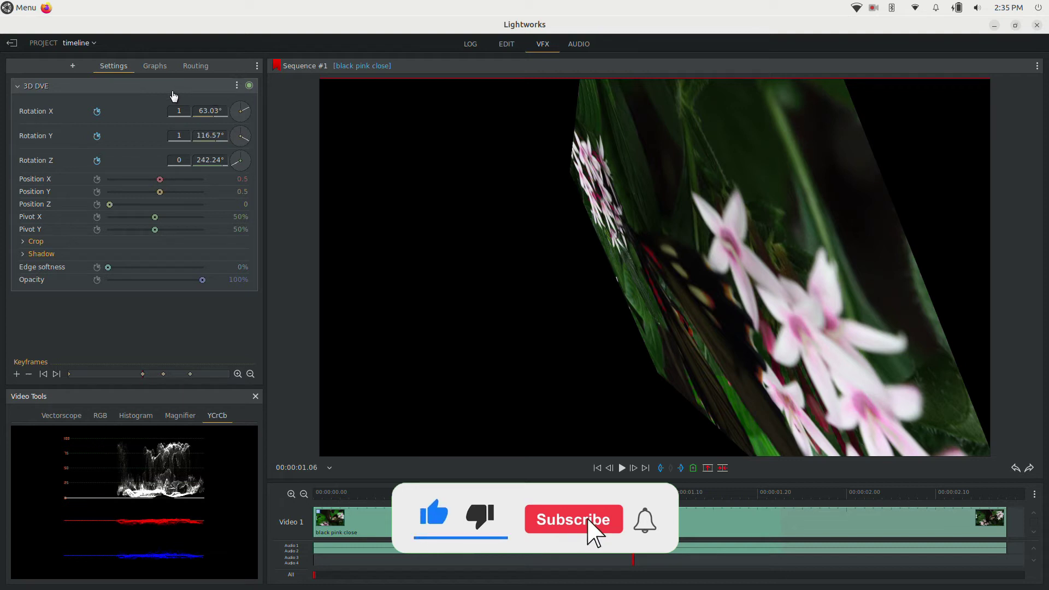
Step: In the Graphs tab, move the Rotation Y keyframe later and lower, then drop Rotation X to -804.60° at 00:00:02.09
{"action": "left_click", "coordinate": [154, 68]}
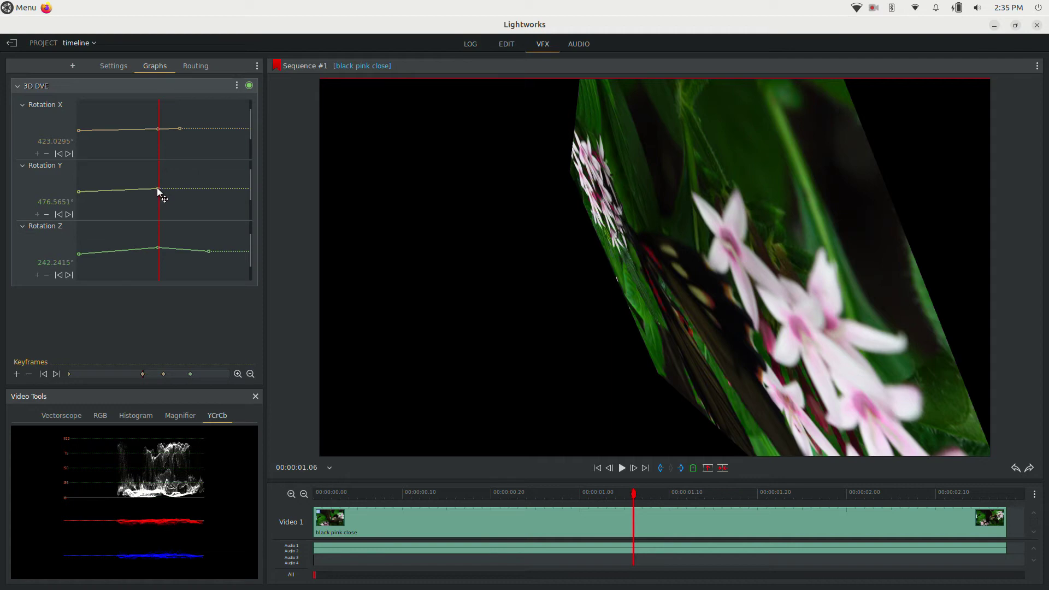
{"action": "left_click_drag", "start_coordinate": [157, 189], "coordinate": [178, 205]}
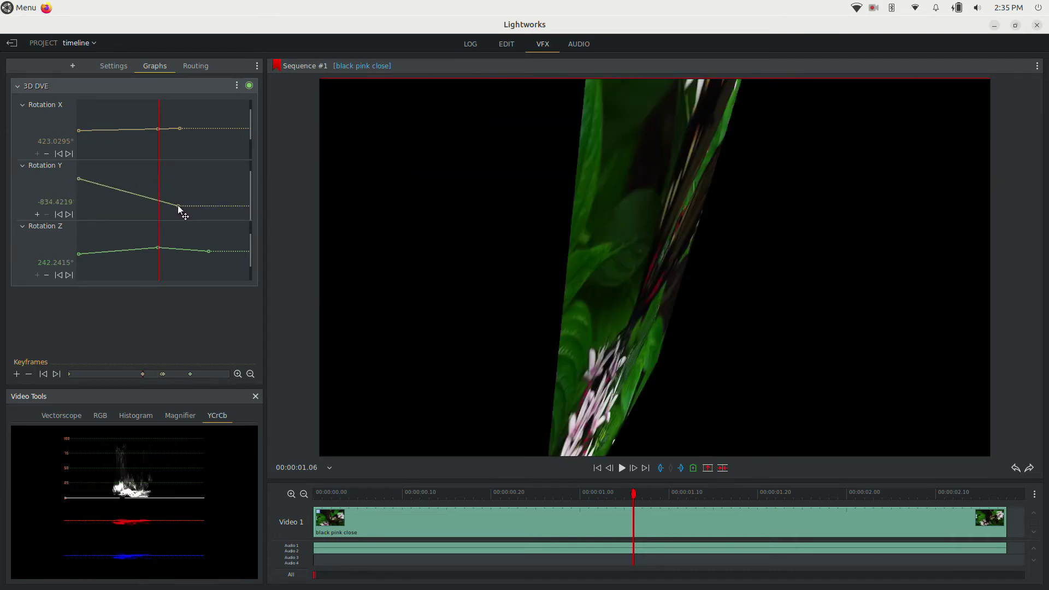
{"action": "mouse_move", "coordinate": [381, 342]}
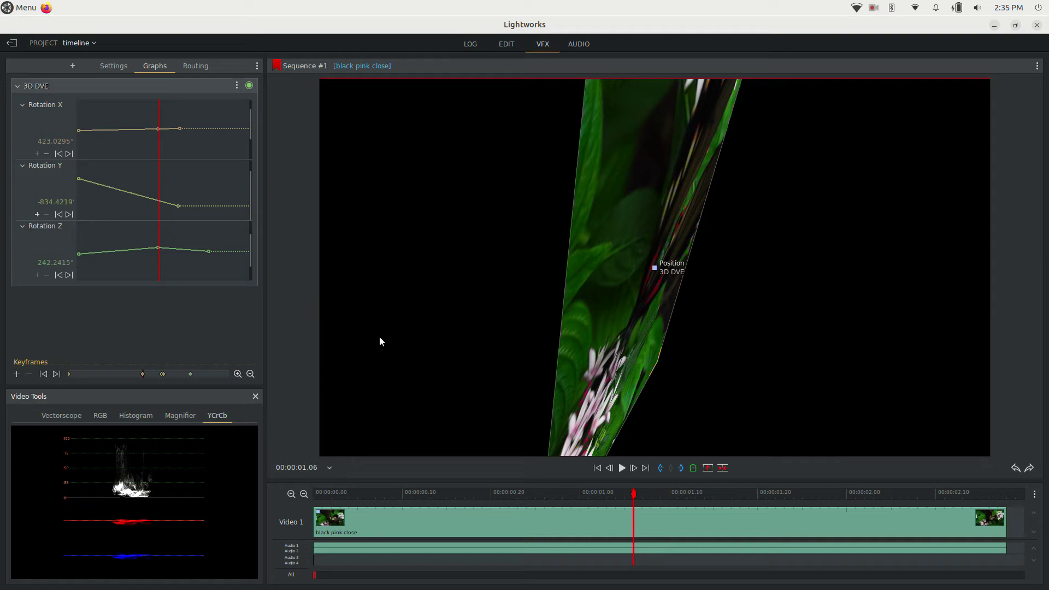
{"action": "key", "text": "space"}
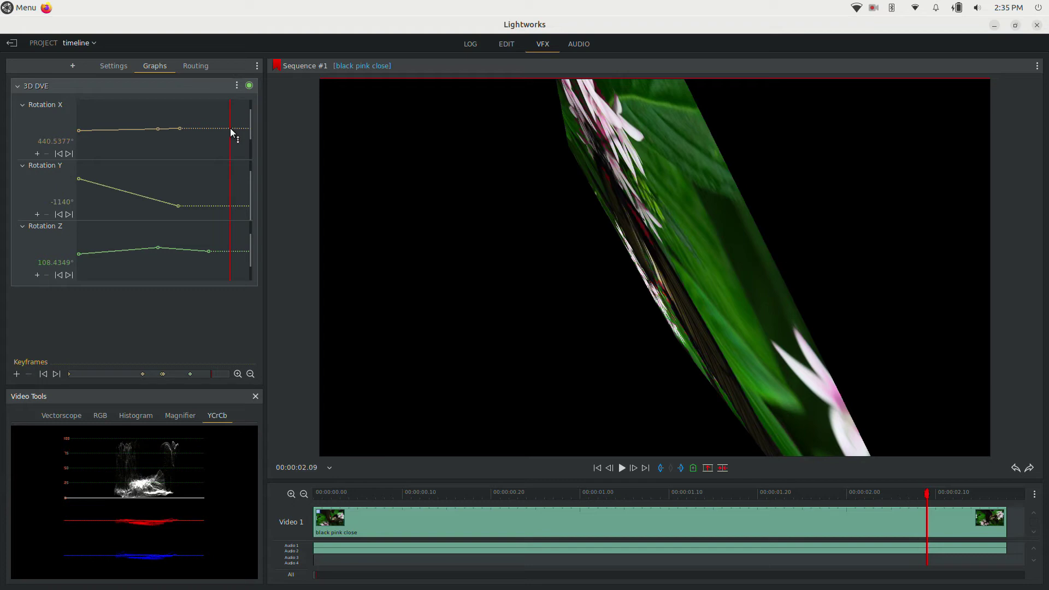
{"action": "left_click_drag", "start_coordinate": [231, 129], "coordinate": [232, 139]}
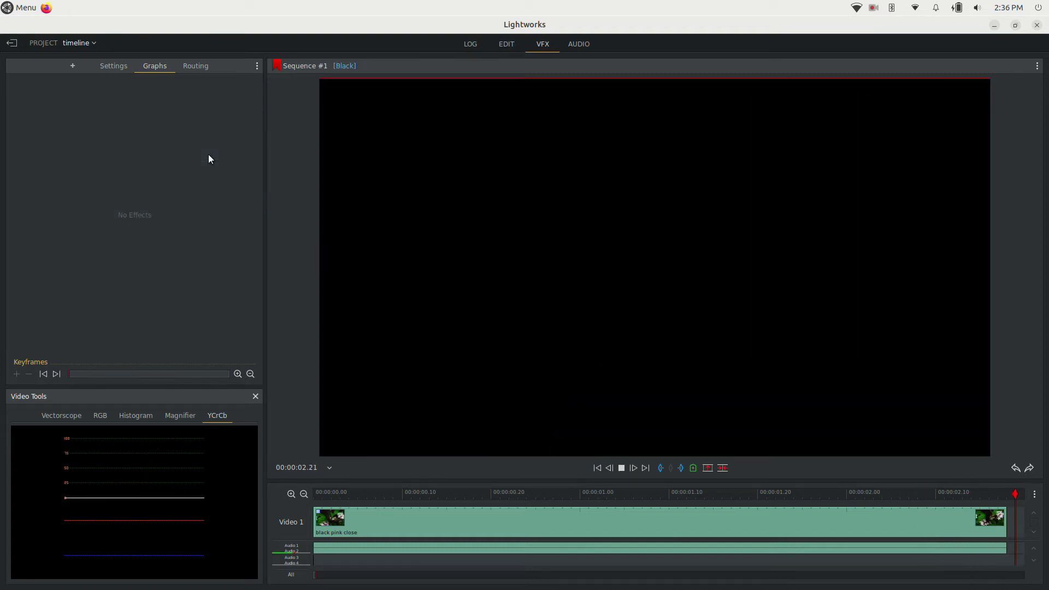
Step: Zoom the timeline out and raise the early Rotation Y keyframe into a peak
{"action": "left_click", "coordinate": [304, 494]}
{"action": "left_click", "coordinate": [304, 494]}
{"action": "left_click", "coordinate": [321, 492]}
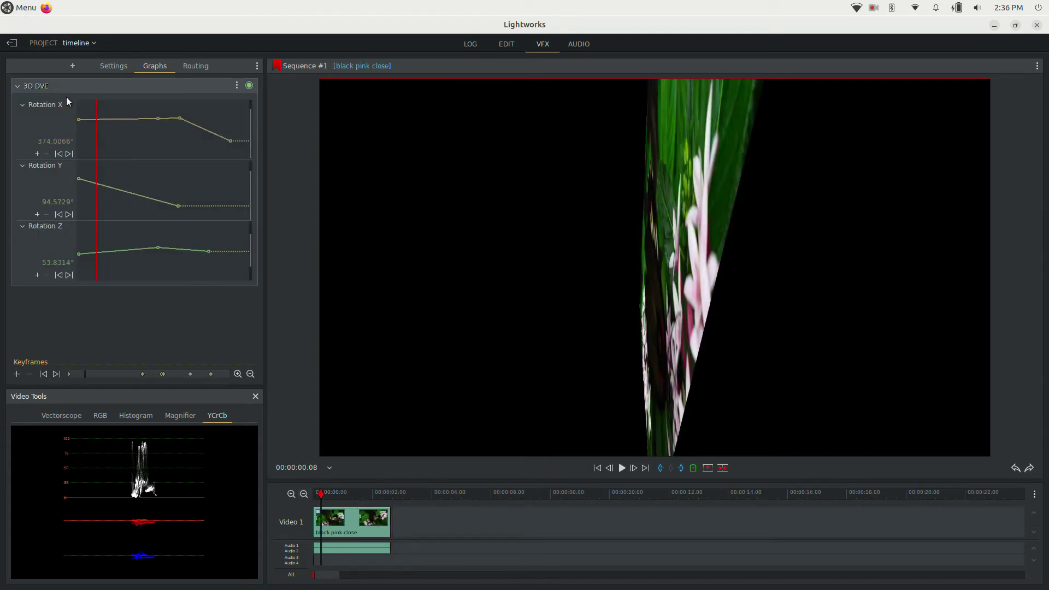
{"action": "left_click_drag", "start_coordinate": [98, 183], "coordinate": [96, 174]}
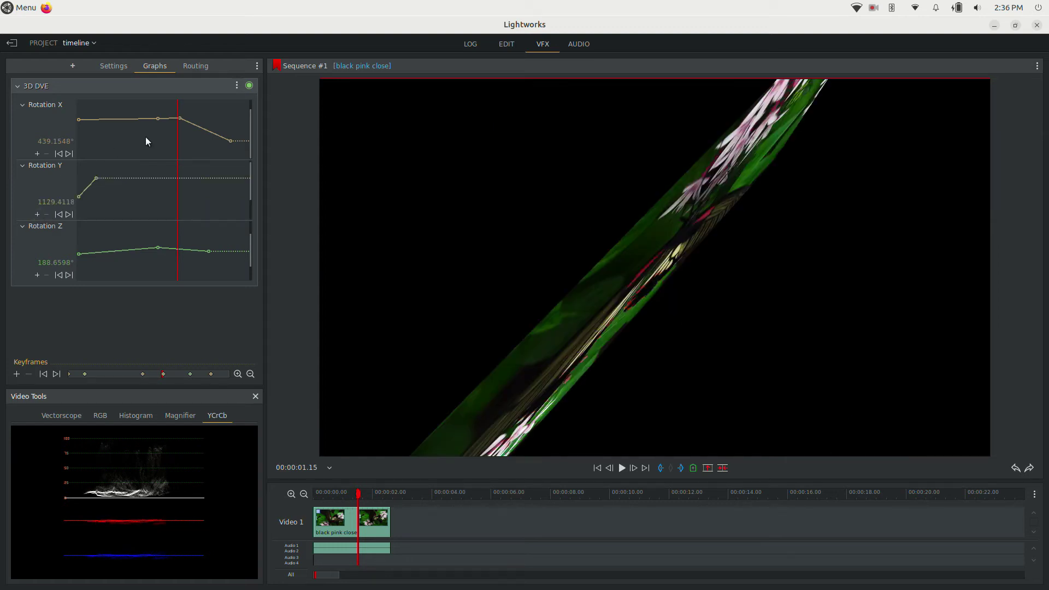
Step: At 00:00:02.01, drop Rotation X to about -967° and add a lowered Rotation Y keyframe
{"action": "left_click", "coordinate": [214, 101]}
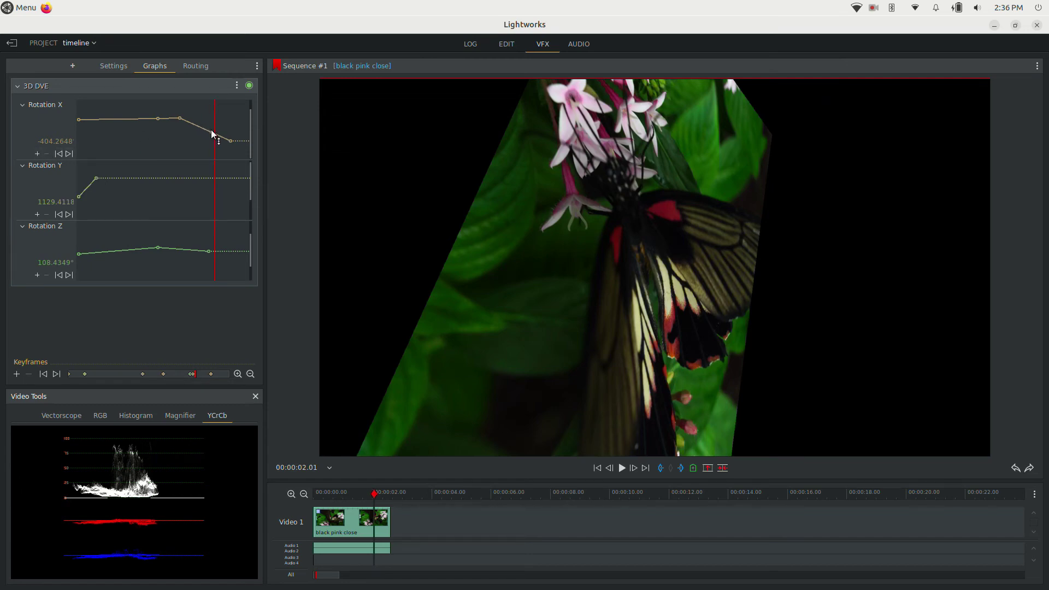
{"action": "left_click_drag", "start_coordinate": [211, 129], "coordinate": [211, 143]}
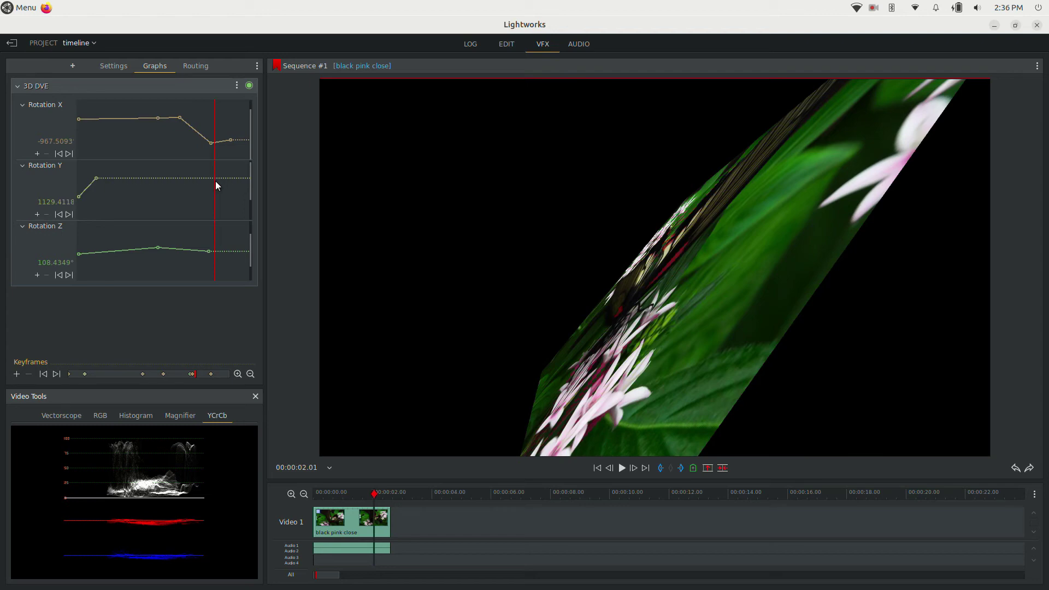
{"action": "left_click", "coordinate": [213, 179]}
{"action": "left_click_drag", "start_coordinate": [212, 179], "coordinate": [212, 206]}
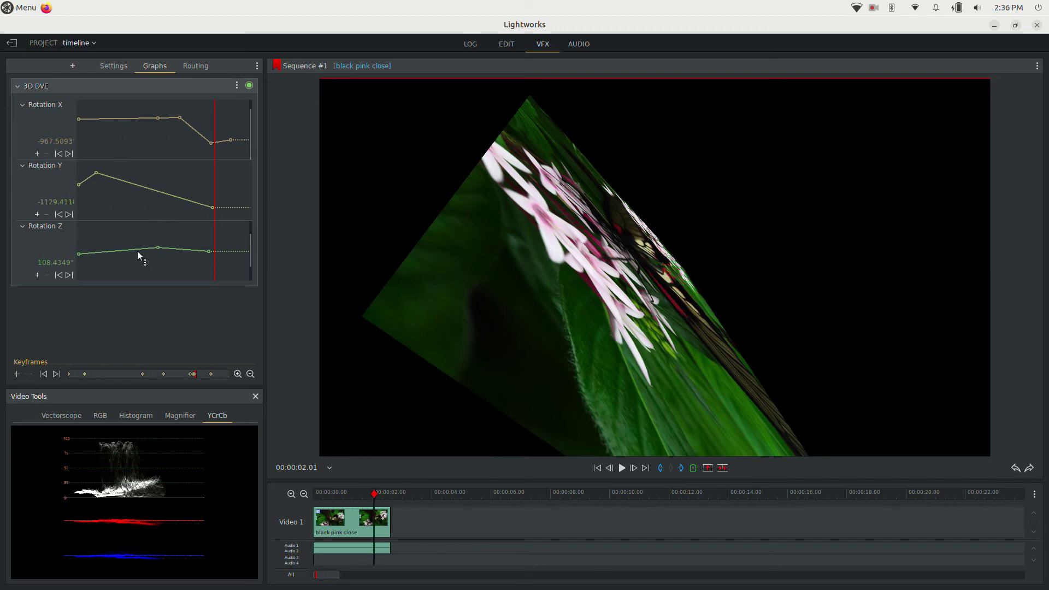
Step: Pull the early Rotation Z keyframe down to about -554°, then preview the animation from the start
{"action": "left_click", "coordinate": [113, 98]}
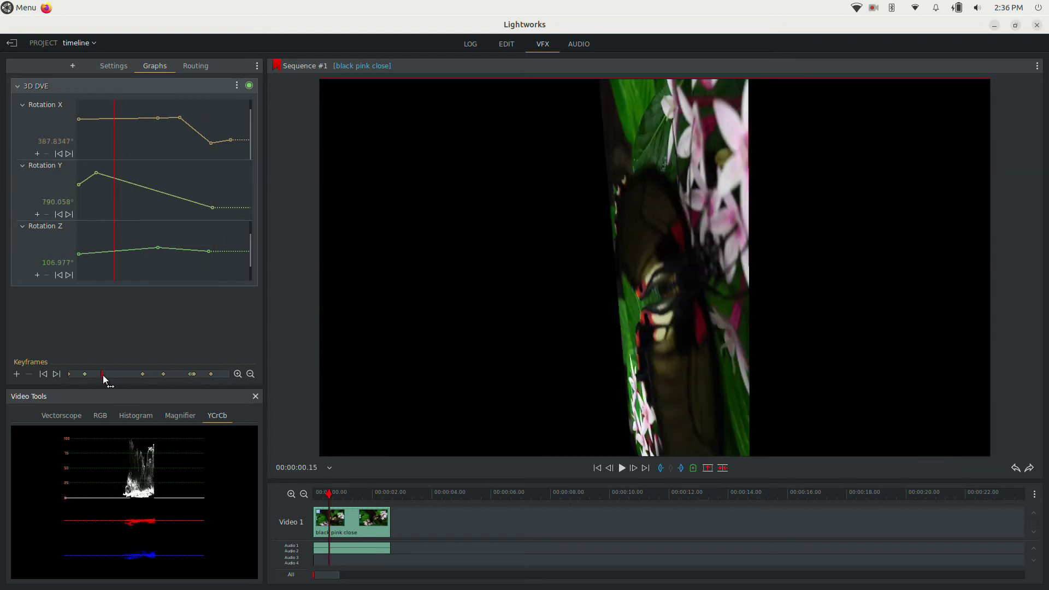
{"action": "left_click_drag", "start_coordinate": [113, 251], "coordinate": [110, 336]}
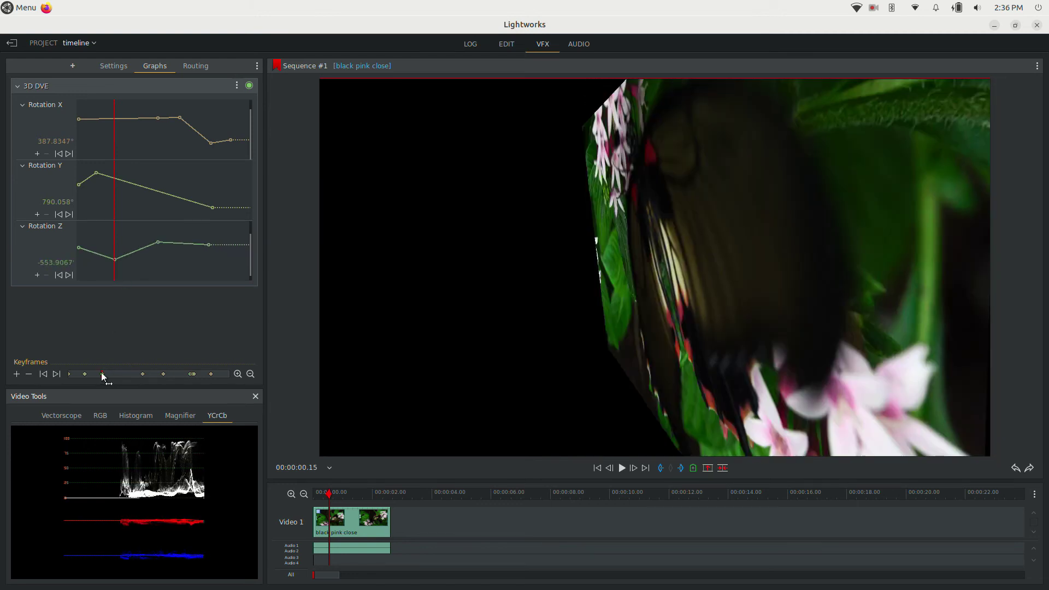
{"action": "left_click", "coordinate": [318, 495]}
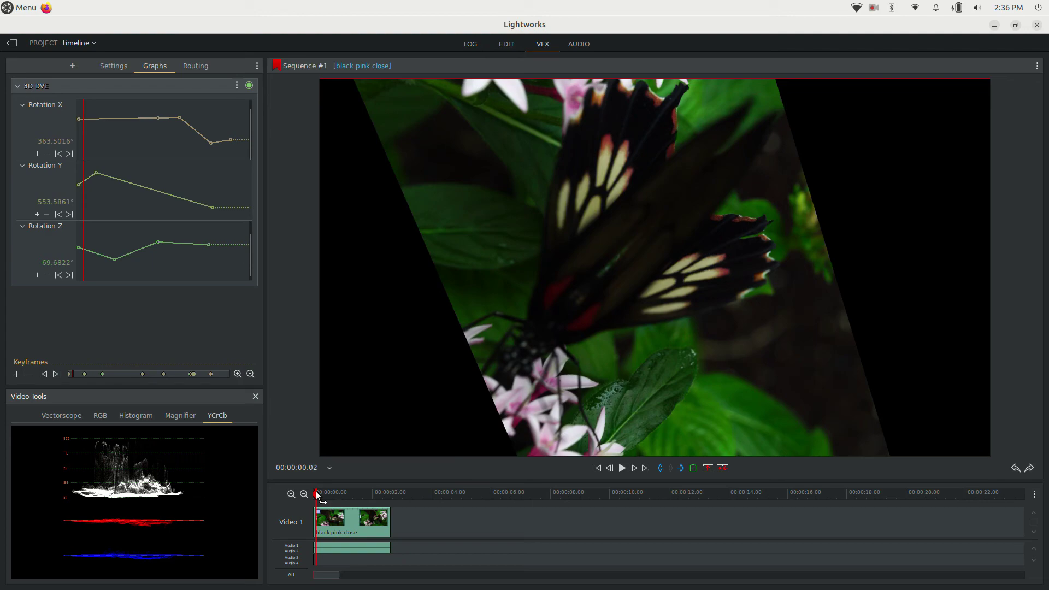
{"action": "key", "text": "space"}
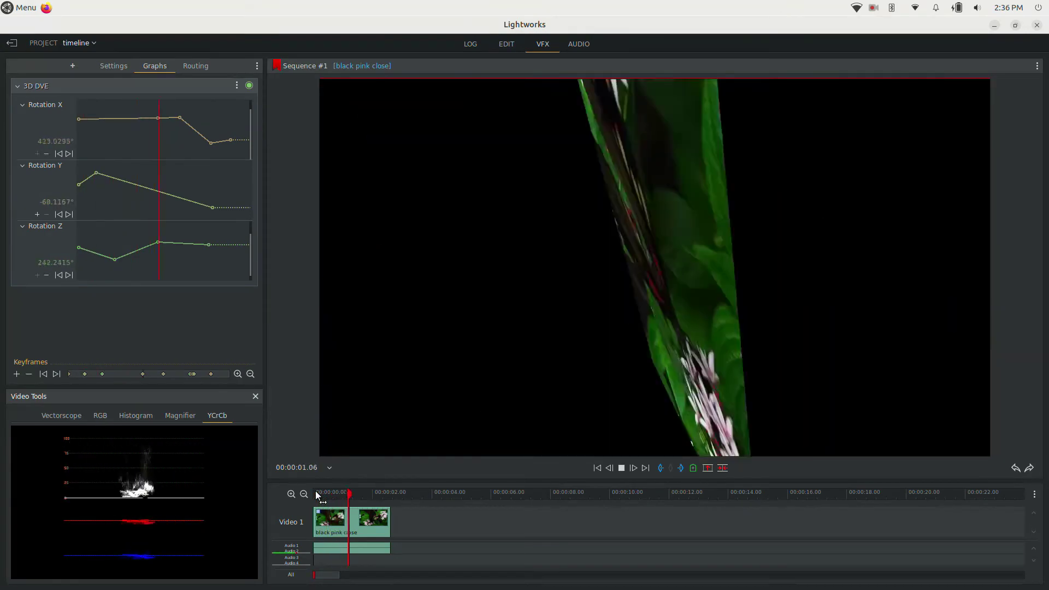
{"action": "key", "text": "space"}
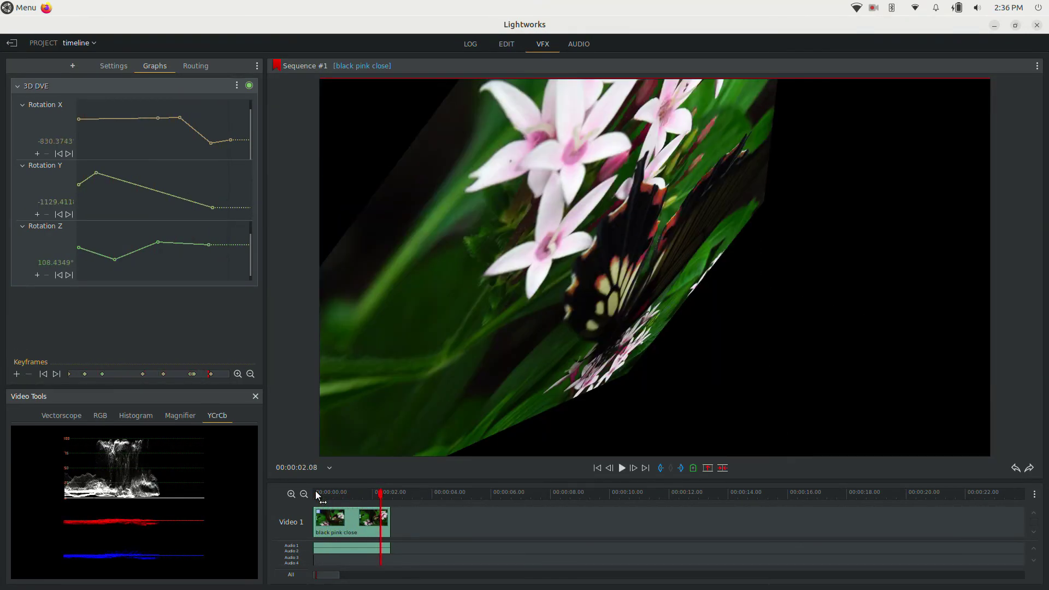
{"action": "key", "text": "End"}
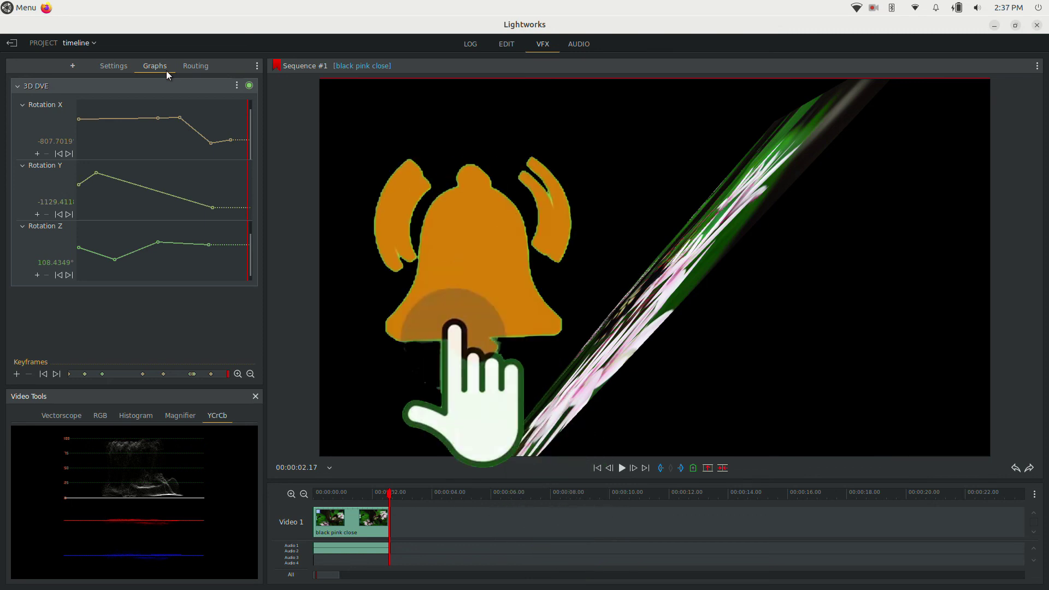
{"action": "left_click", "coordinate": [873, 8]}
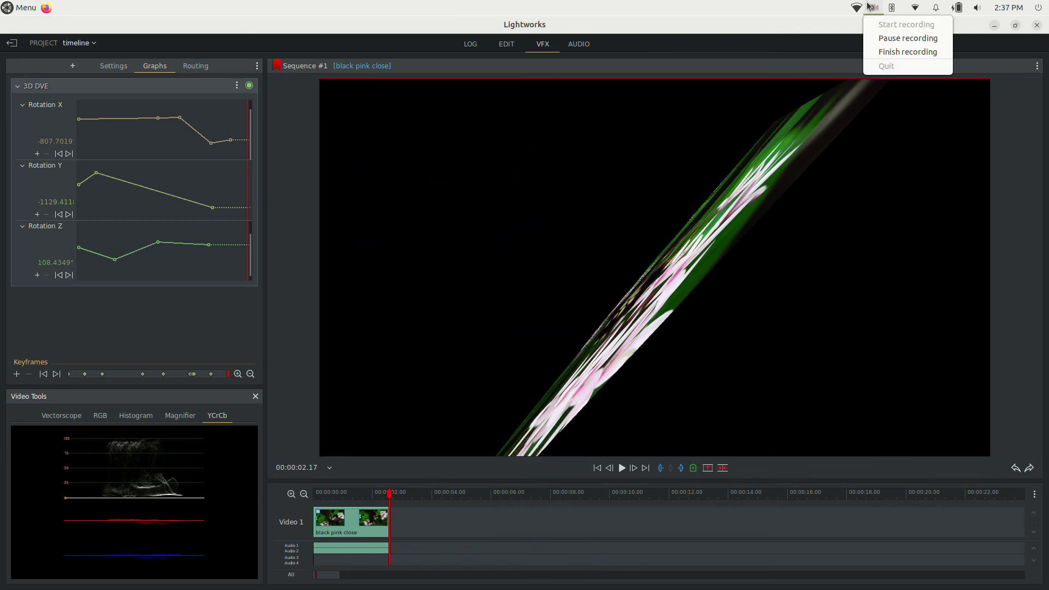